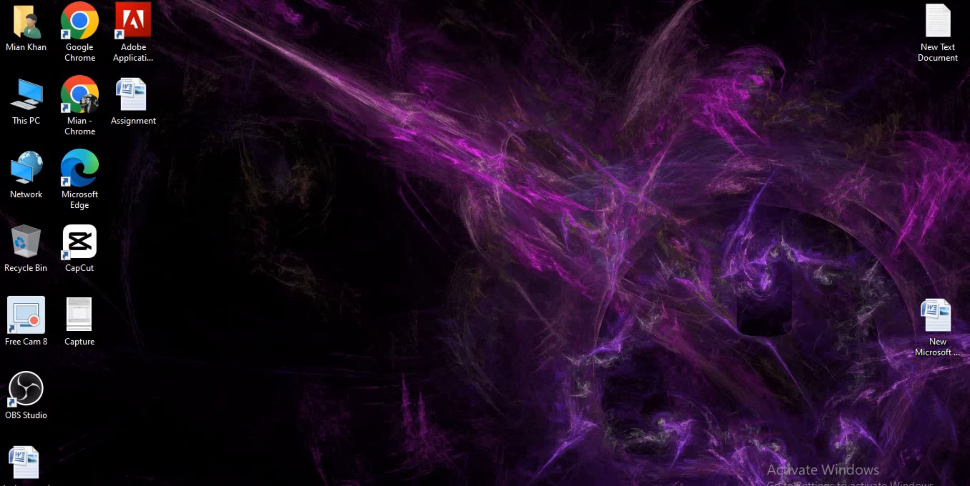
# Step: Switch to CapCut and import the 0528 video from the Downloads folder into the project media
pyautogui.click(432, 485)
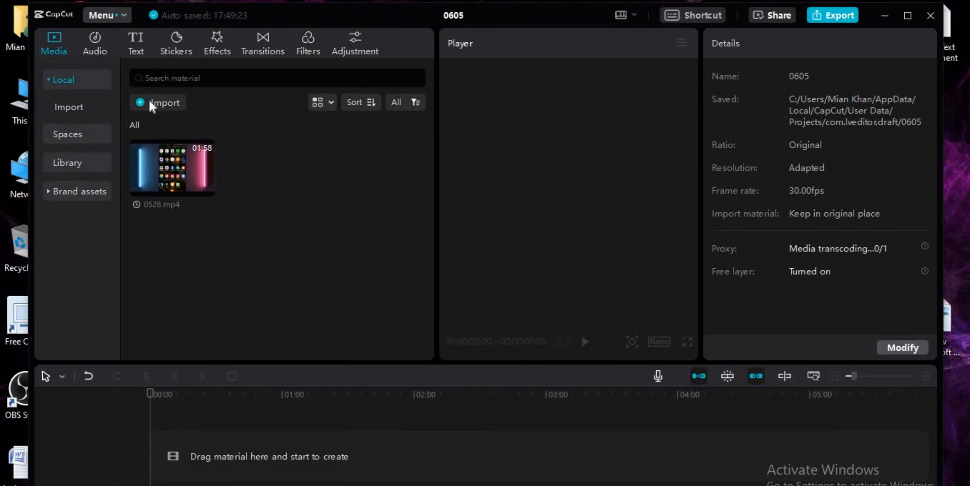
pyautogui.click(154, 105)
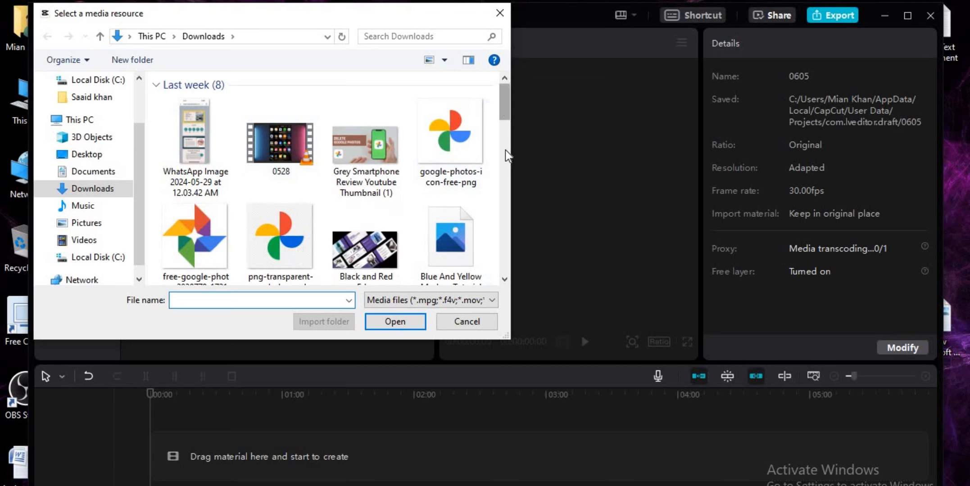
pyautogui.moveTo(508, 156); pyautogui.dragTo(501, 94)
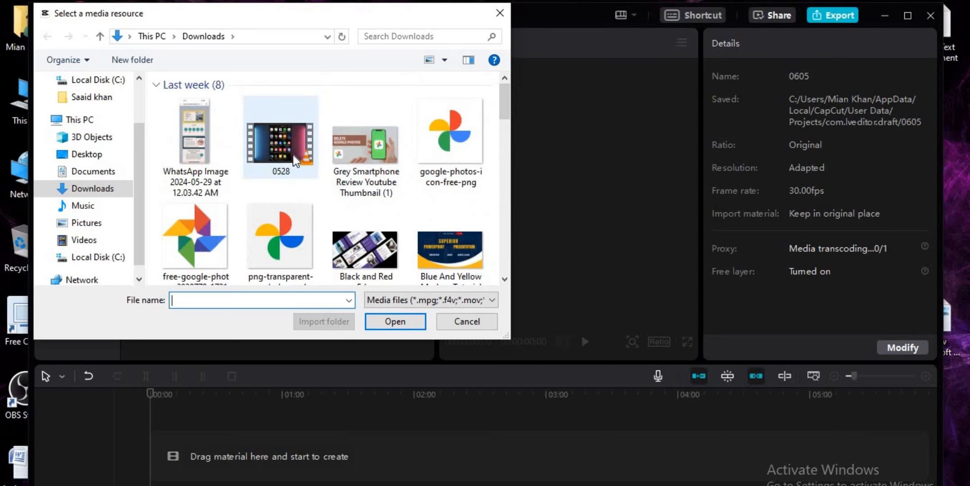
pyautogui.click(293, 156)
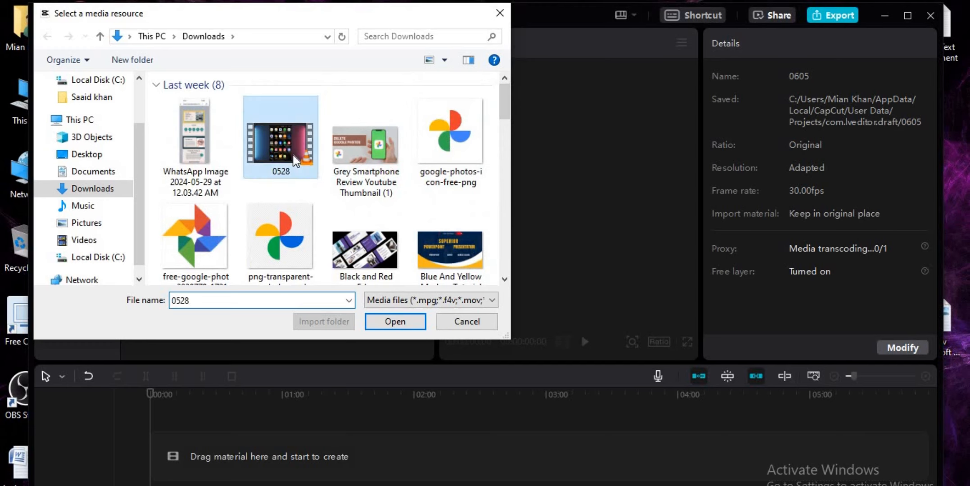
pyautogui.click(400, 324)
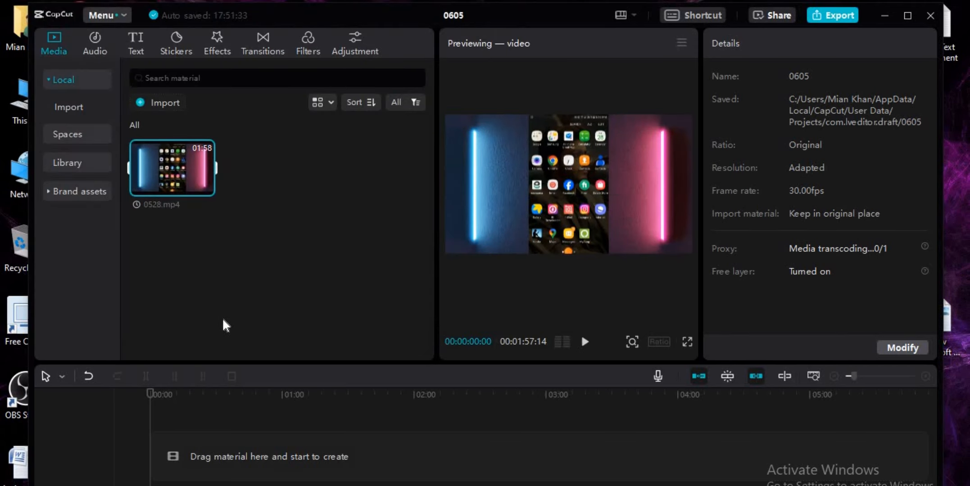
# Step: Place 0528.mp4 at the start of the timeline and reposition the editor window so the whole track fits on screen
pyautogui.moveTo(180, 169)
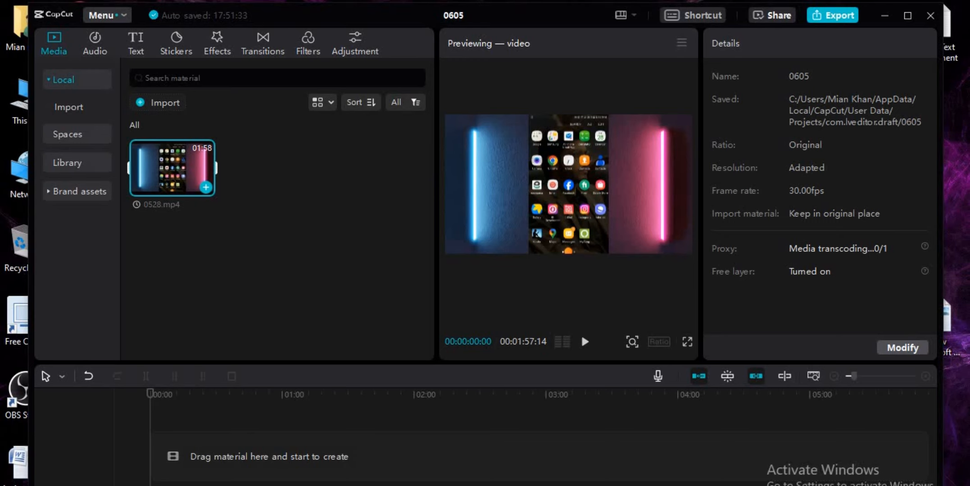
pyautogui.moveTo(180, 168); pyautogui.dragTo(165, 465)
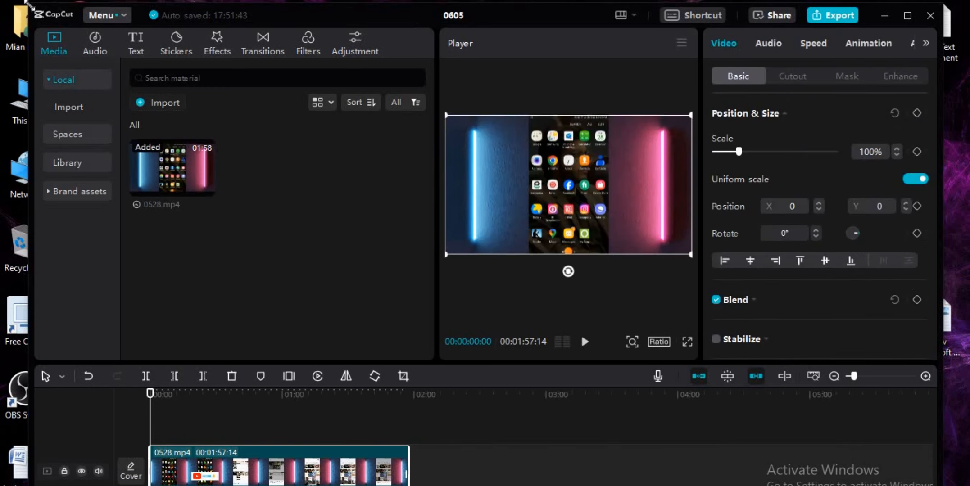
pyautogui.moveTo(63, 25); pyautogui.dragTo(72, 58)
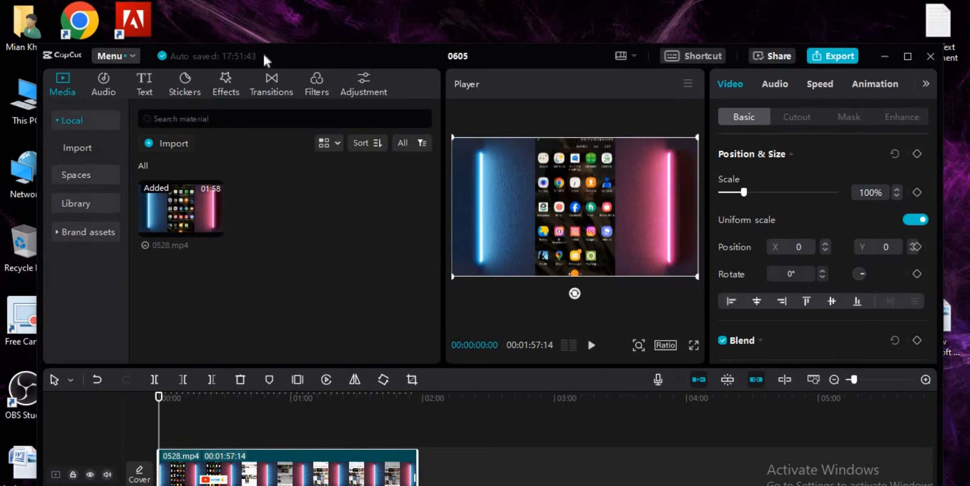
pyautogui.moveTo(264, 48); pyautogui.dragTo(252, 27)
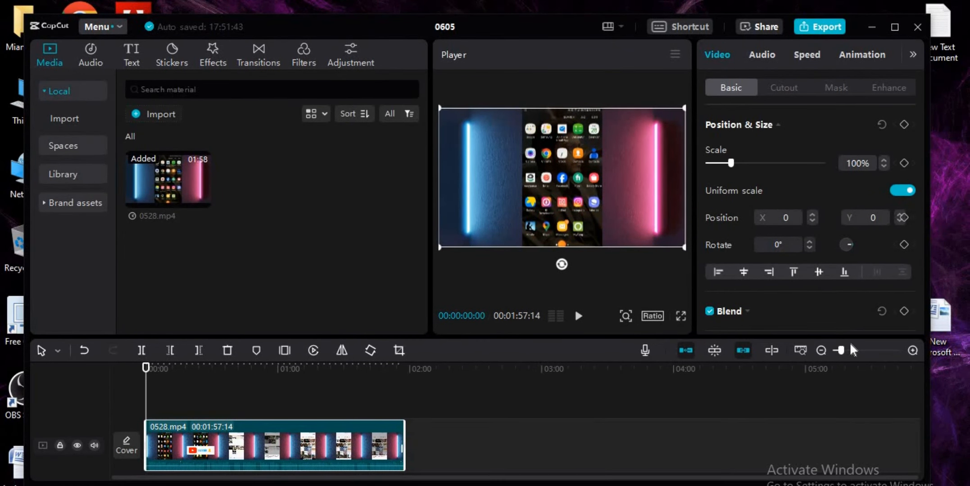
# Step: Play 0528.mp4 up to the start of the subscribe banner and split the clip at 00:00:10:29
pyautogui.click(912, 353)
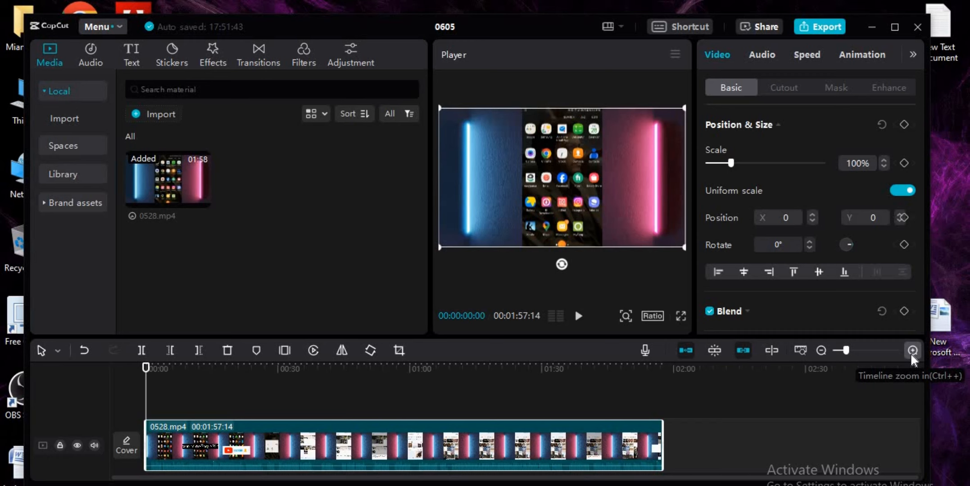
pyautogui.click(911, 354)
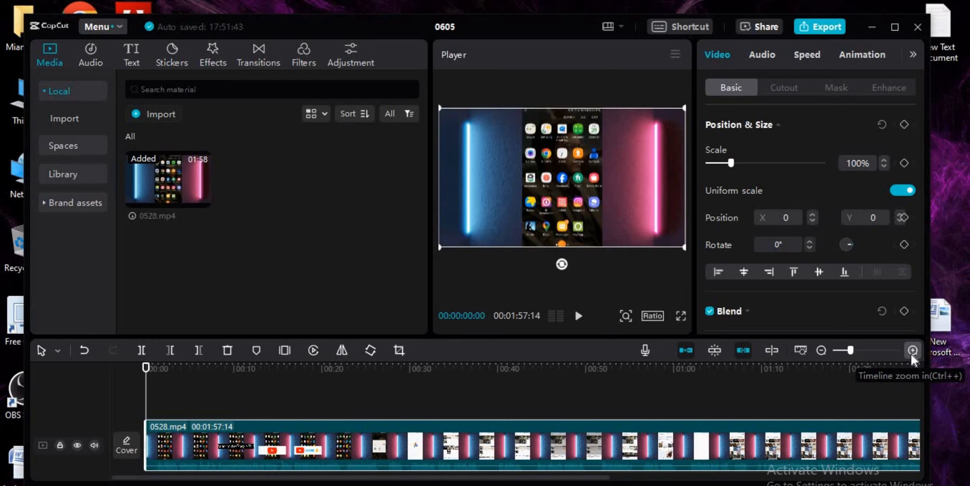
pyautogui.click(911, 352)
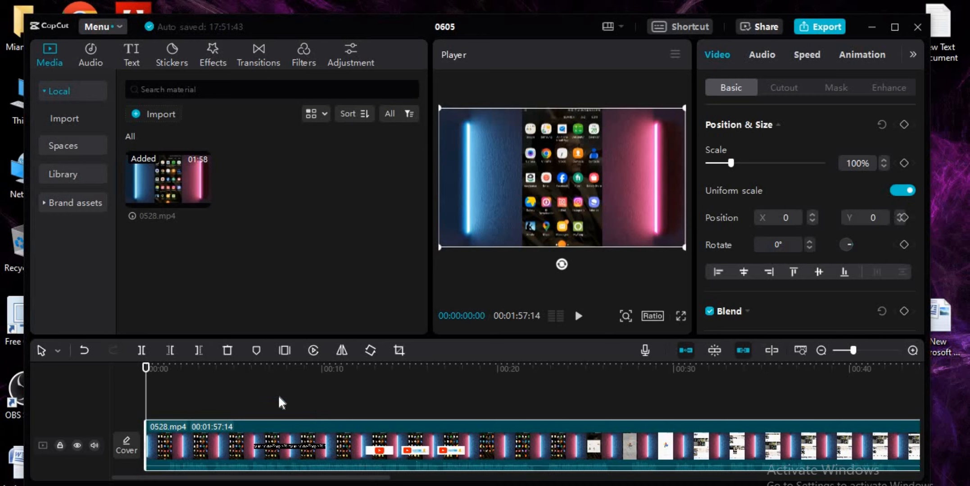
pyautogui.press('space')
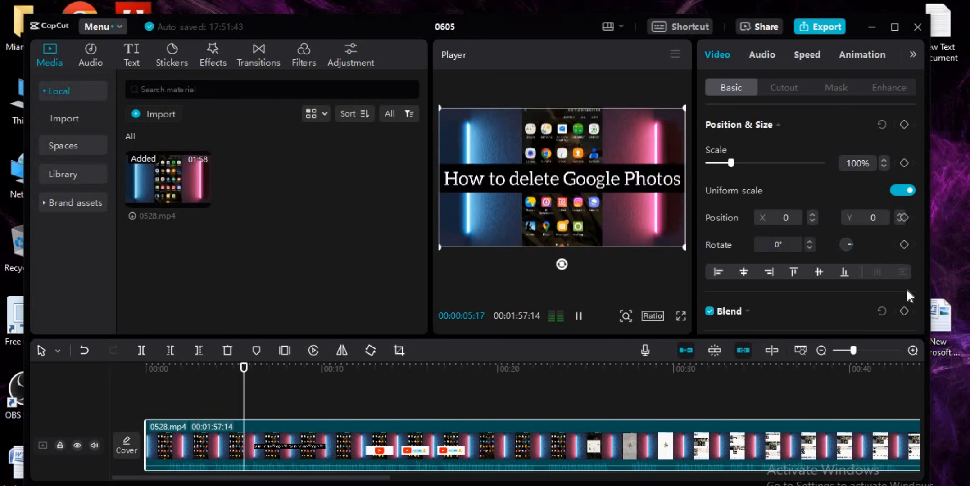
pyautogui.click(916, 351)
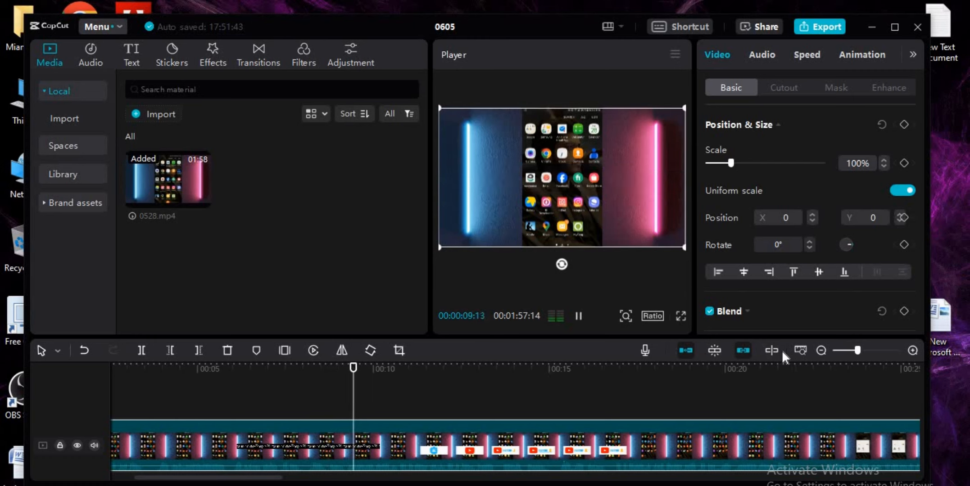
pyautogui.press('space')
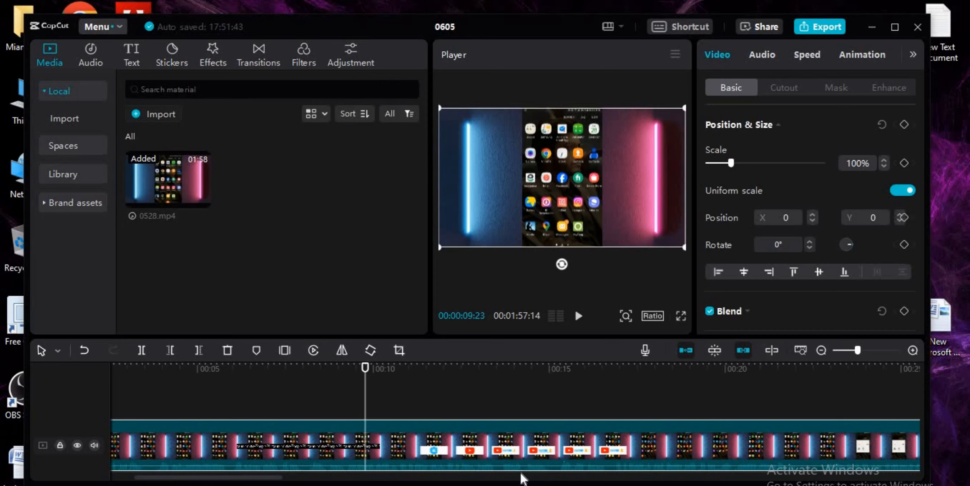
pyautogui.press('space')
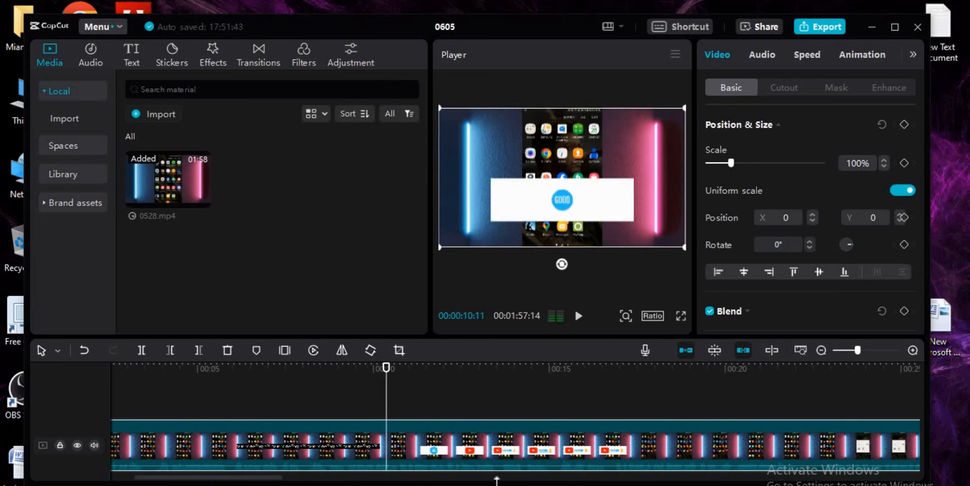
pyautogui.press('space')
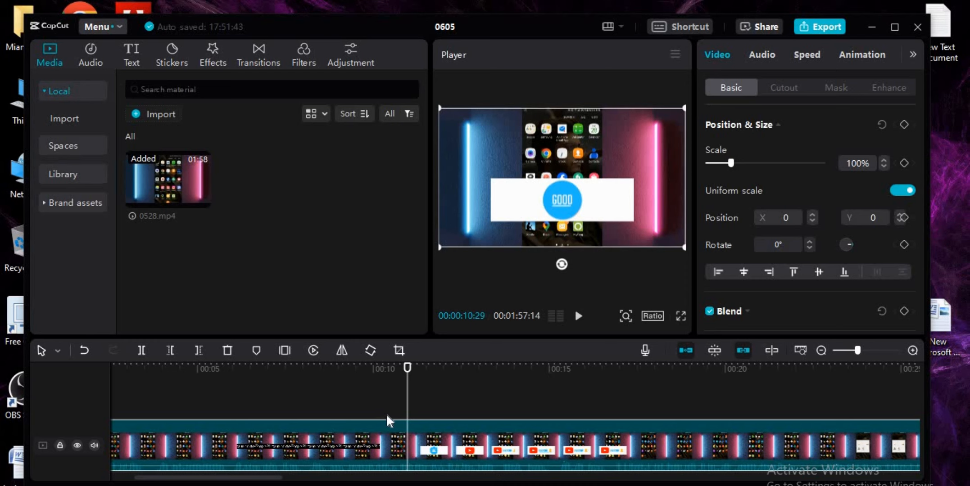
pyautogui.hotkey('ctrl', 'b')
# Step: Continue playback and split the clip again in the middle of the subscribe banner at 00:00:14:00
pyautogui.press('space')
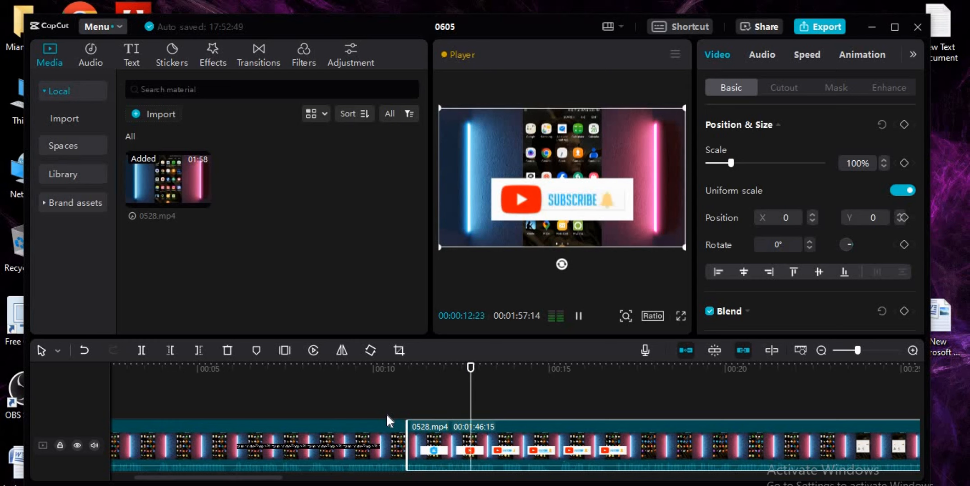
pyautogui.press('space')
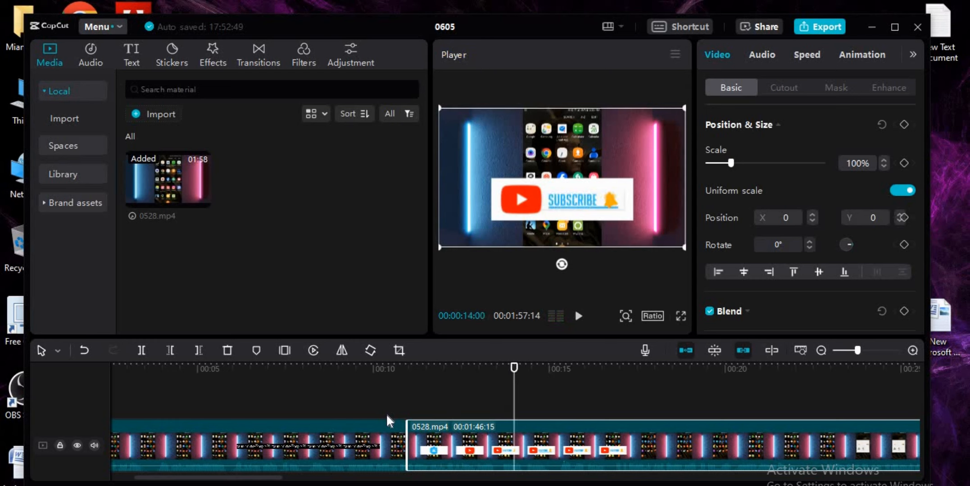
pyautogui.hotkey('ctrl', 'b')
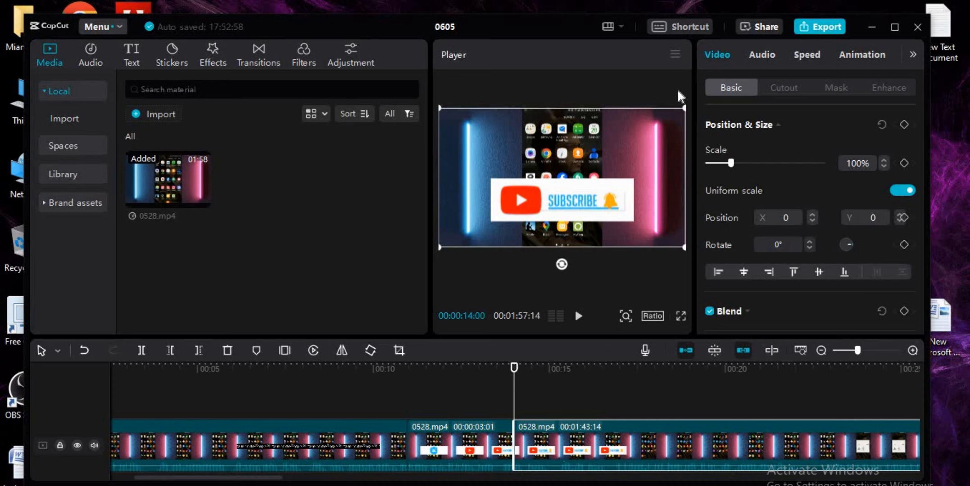
# Step: Review the keyboard shortcut lists for the timeline, player and basic commands without changing any
pyautogui.click(663, 29)
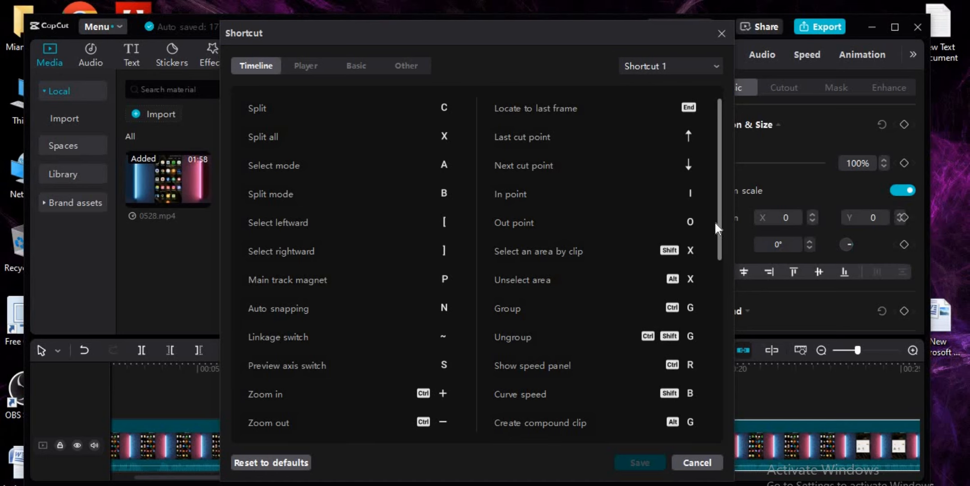
pyautogui.scroll(-3, 721, 224)
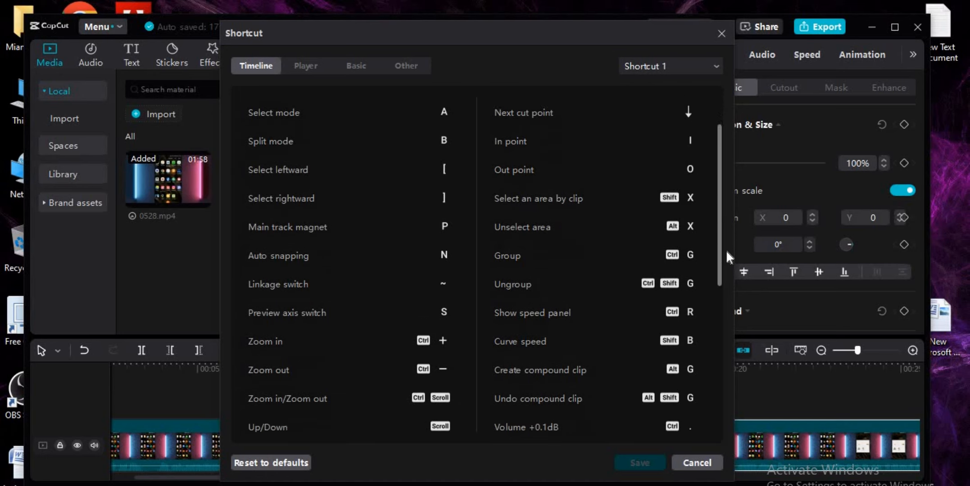
pyautogui.scroll(-5, 726, 333)
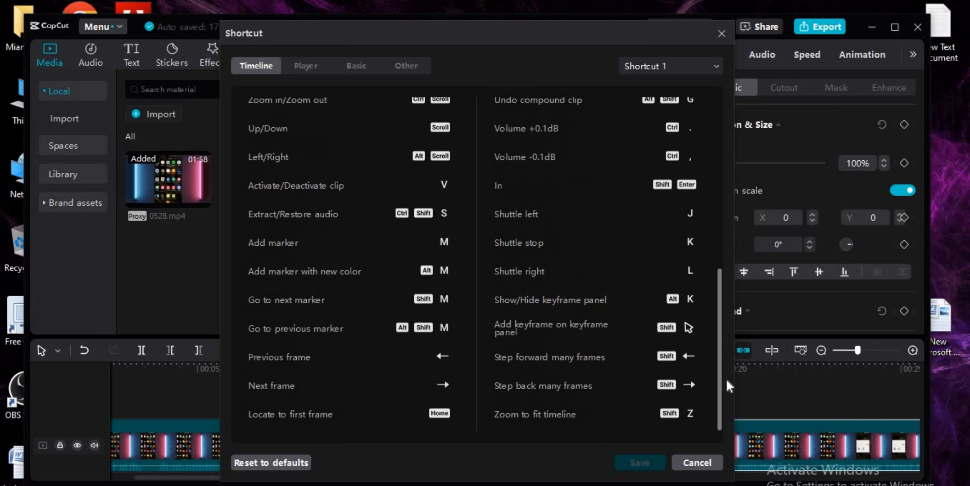
pyautogui.scroll(5, 726, 378)
pyautogui.scroll(2, 714, 249)
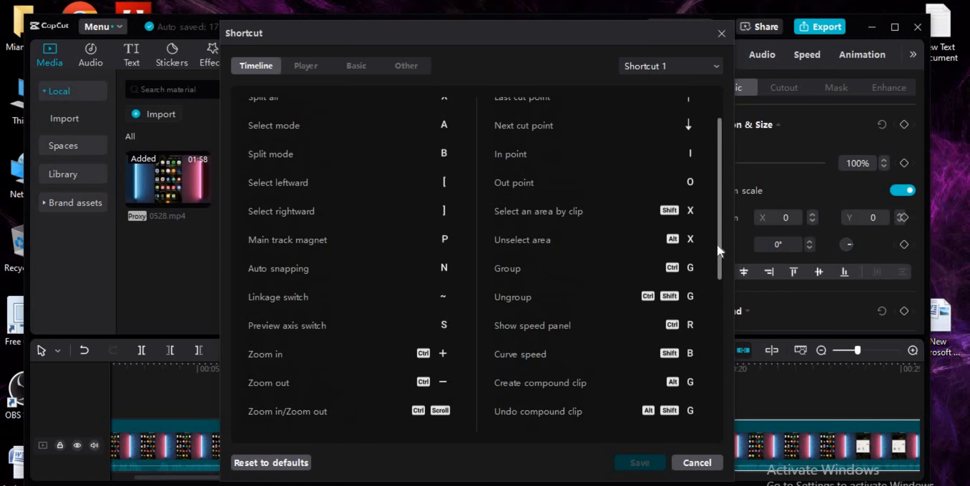
pyautogui.scroll(1, 716, 245)
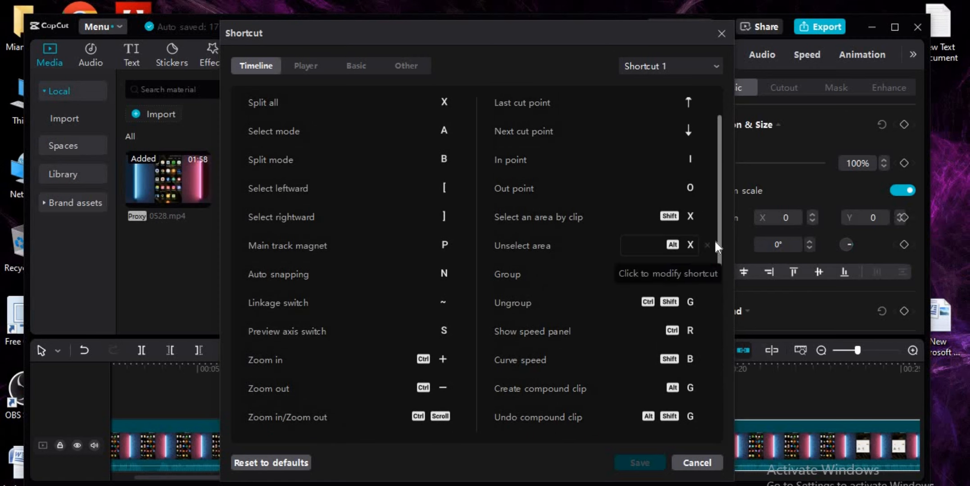
pyautogui.click(294, 64)
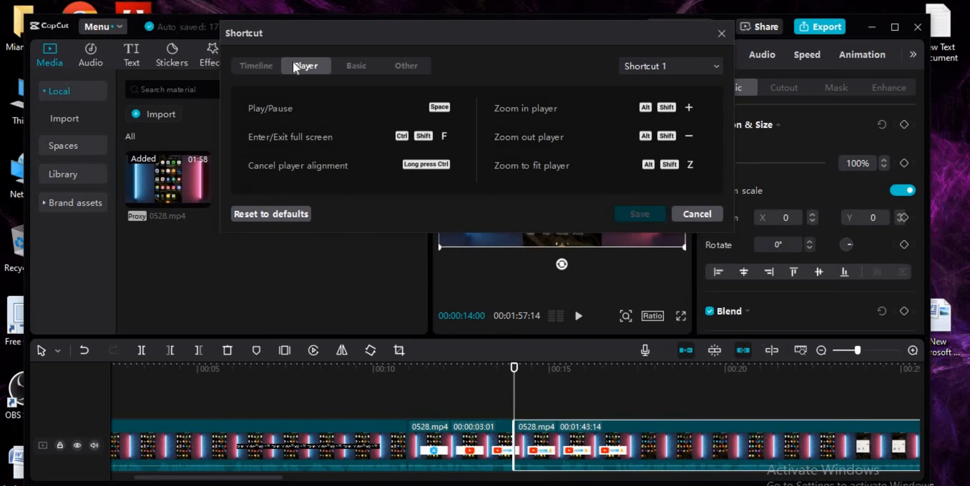
pyautogui.click(367, 66)
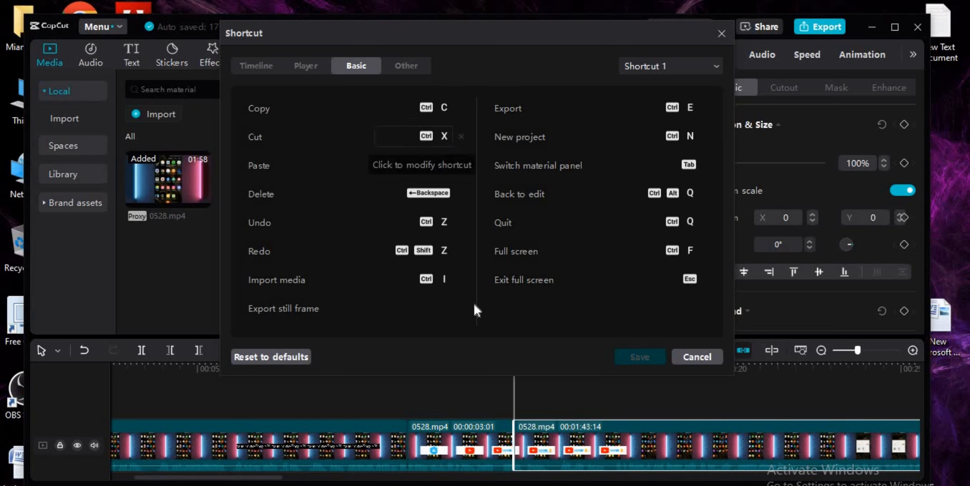
pyautogui.click(696, 357)
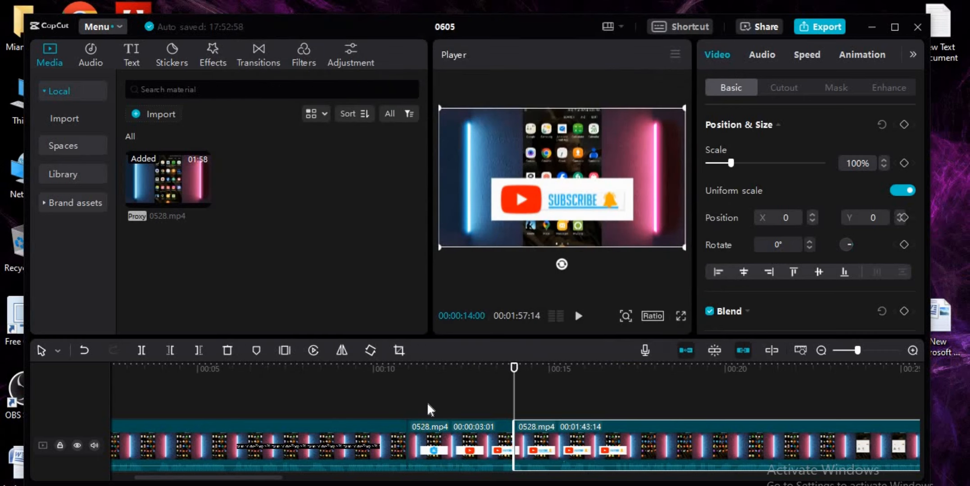
# Step: Split the clip after the subscribe banner at 00:00:17:04 and delete the segment between 00:00:14:00 and that cut
pyautogui.press('space')
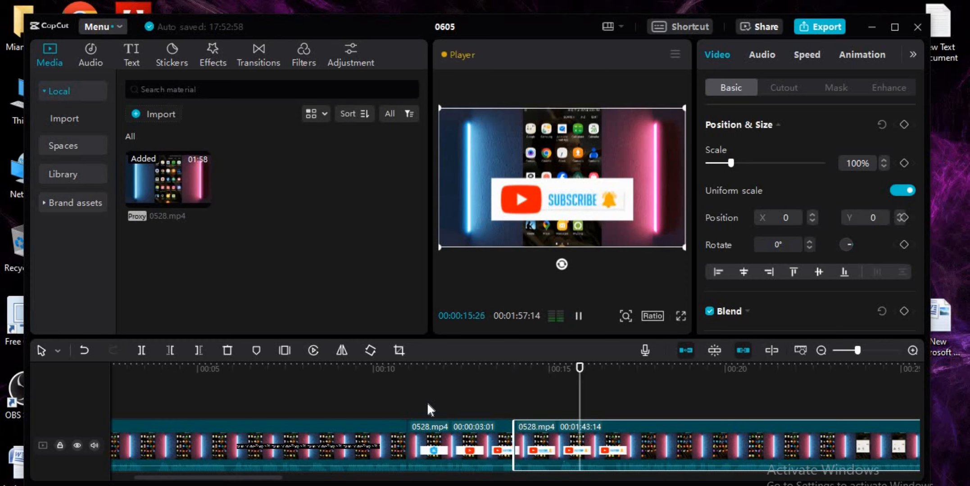
pyautogui.press('space')
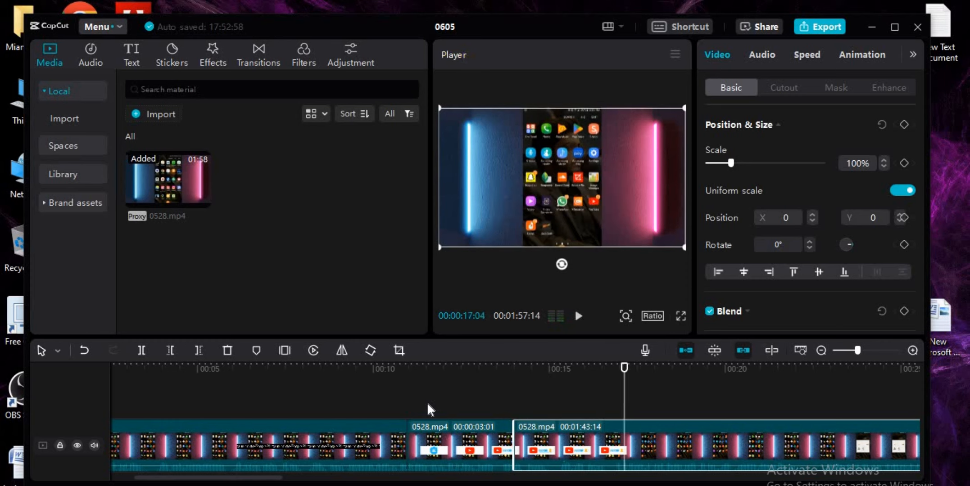
pyautogui.hotkey('ctrl', 'b')
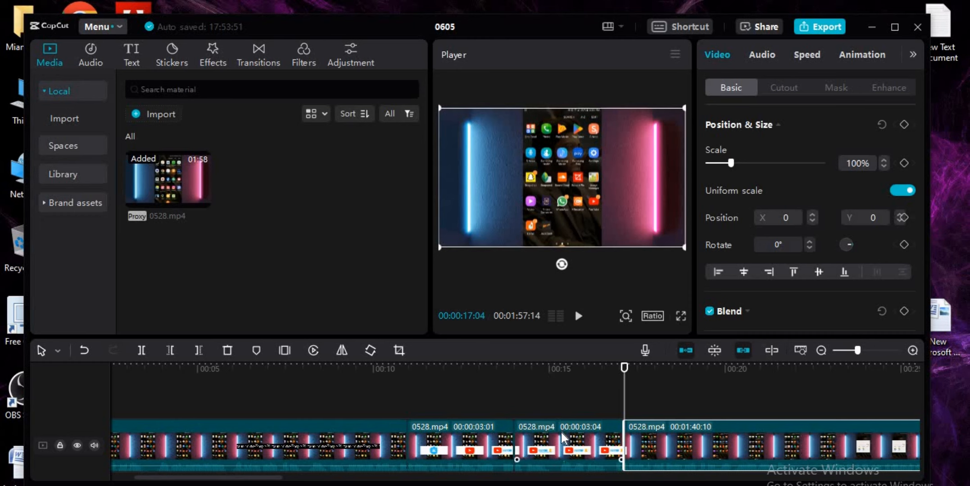
pyautogui.click(564, 444)
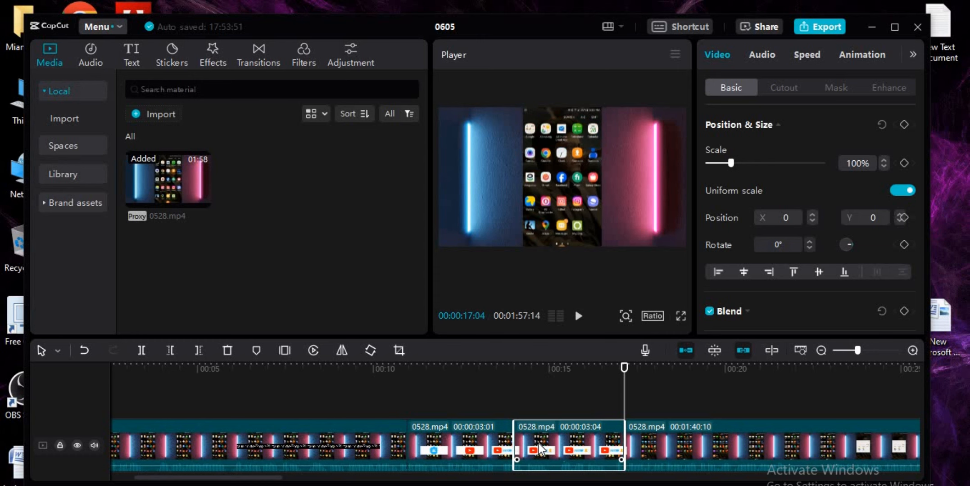
pyautogui.press('Delete')
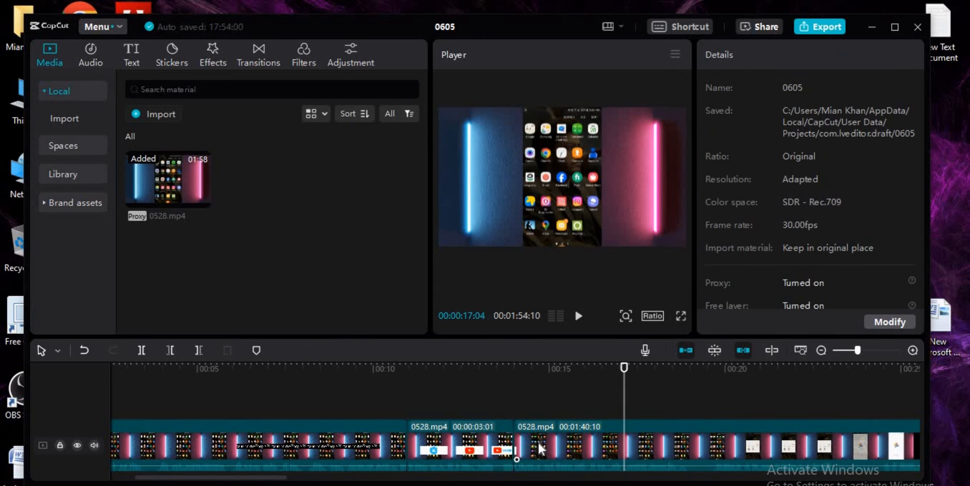
# Step: Move the playhead back before the cut at 00:00:14:00 and play across it to review the join
pyautogui.press('Left')
pyautogui.press('Left')
pyautogui.press('Left')
pyautogui.press('Left')
pyautogui.press('Left')
pyautogui.press('Left')
pyautogui.press('Left')
pyautogui.press('Left')
pyautogui.press('Left')
pyautogui.press('Left')
pyautogui.press('Left')
pyautogui.press('Left')
pyautogui.press('Left')
pyautogui.press('Left')
pyautogui.press('Left')
pyautogui.press('Left')
pyautogui.press('Left')
pyautogui.press('Left')
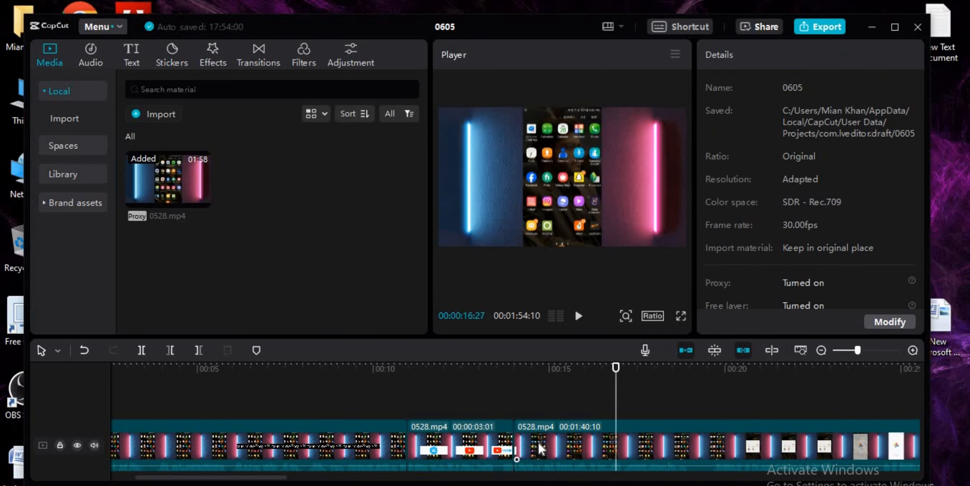
pyautogui.press('Left')
pyautogui.press('Left')
pyautogui.press('Left')
pyautogui.press('Left')
pyautogui.press('Left')
pyautogui.press('Left')
pyautogui.press('Left')
pyautogui.press('Left')
pyautogui.press('Left')
pyautogui.press('Left')
pyautogui.press('Left')
pyautogui.press('Left')
pyautogui.press('Left')
pyautogui.press('Left')
pyautogui.press('Left')
pyautogui.press('Left')
pyautogui.press('Left')
pyautogui.press('Left')
pyautogui.press('Left')
pyautogui.press('Left')
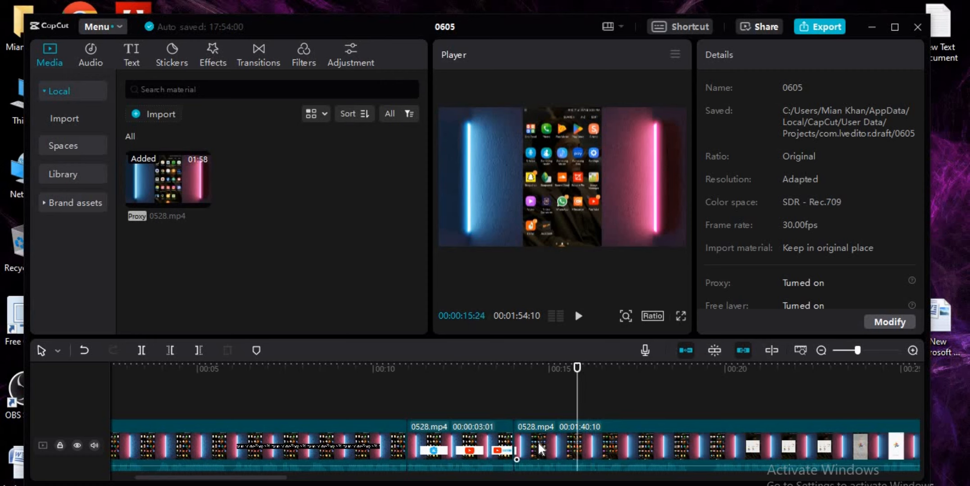
pyautogui.press('Left')
pyautogui.press('Left')
pyautogui.press('Left')
pyautogui.press('Left')
pyautogui.press('Left')
pyautogui.press('Left')
pyautogui.press('Left')
pyautogui.press('Left')
pyautogui.press('Left')
pyautogui.press('Left')
pyautogui.press('Left')
pyautogui.press('Left')
pyautogui.press('Left')
pyautogui.press('Left')
pyautogui.press('Left')
pyautogui.press('Left')
pyautogui.press('Left')
pyautogui.press('Left')
pyautogui.press('Left')
pyautogui.press('Left')
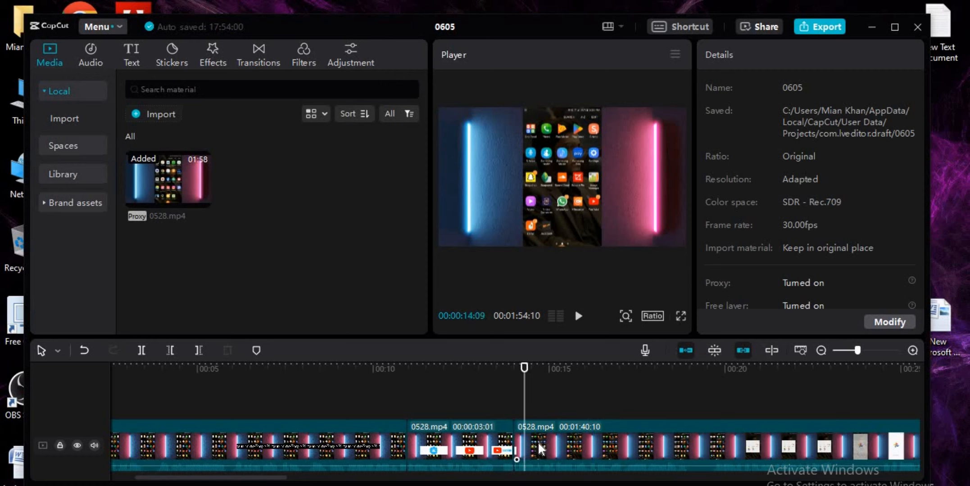
pyautogui.press('space')
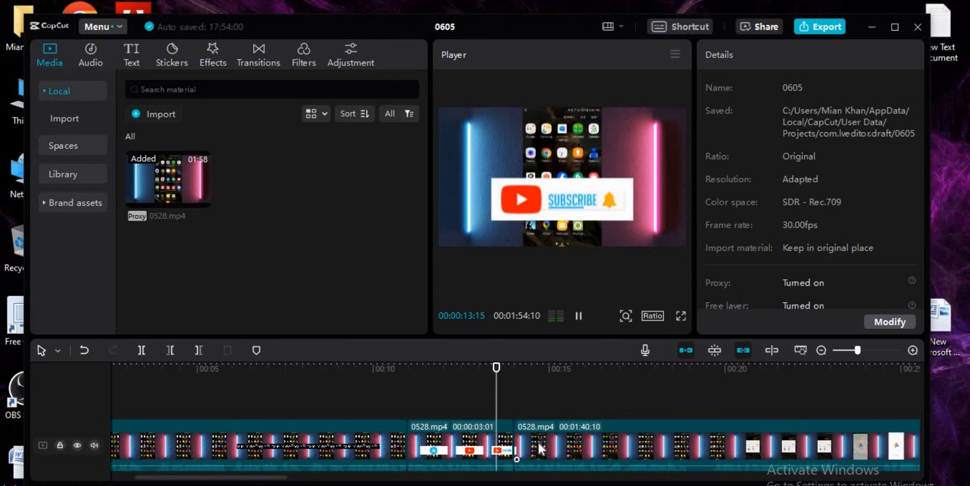
pyautogui.press('space')
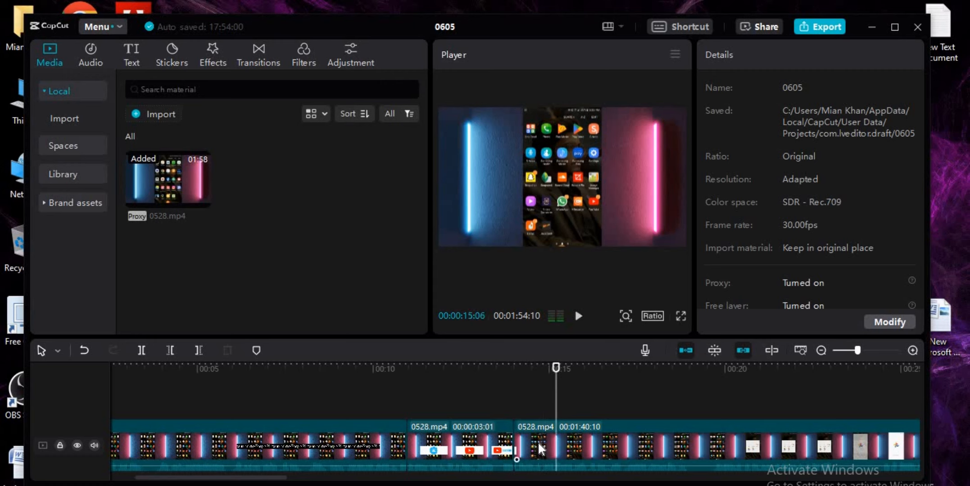
# Step: Continue playback and split the clip following the subscribe banner segment at 00:00:16:09
pyautogui.press('space')
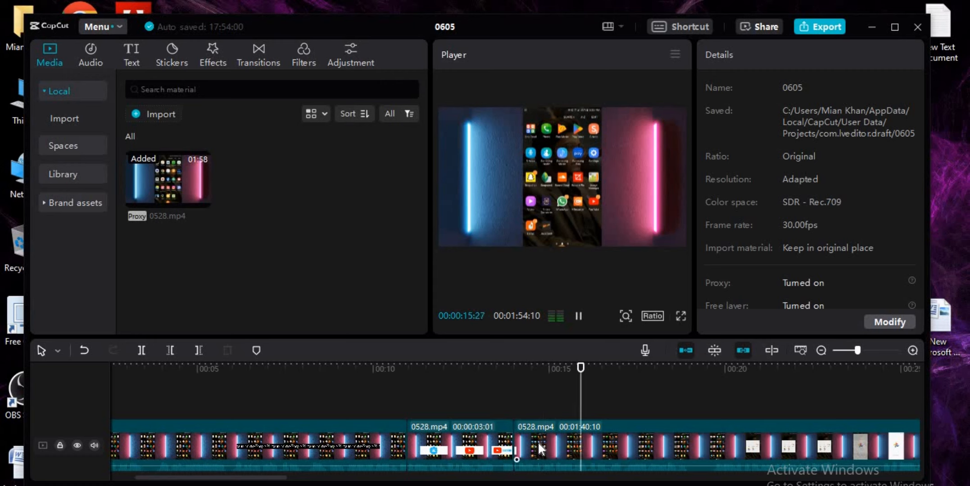
pyautogui.press('space')
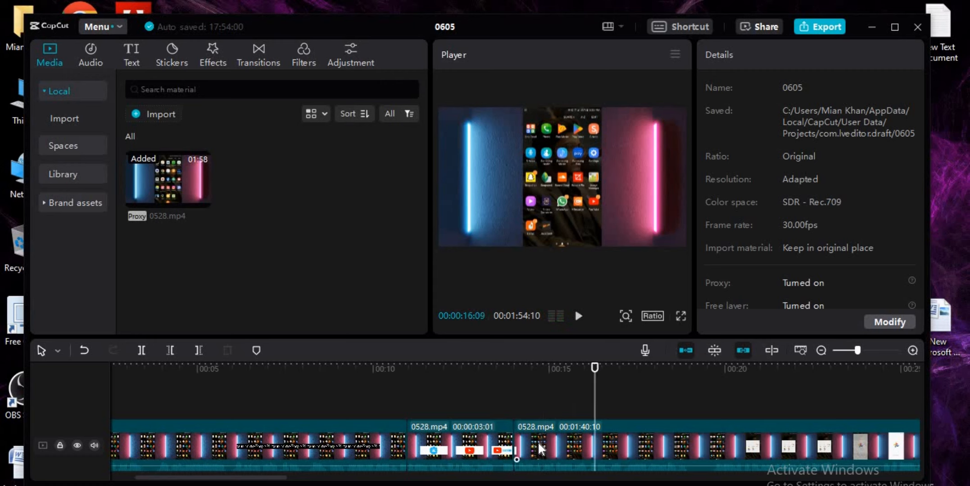
pyautogui.hotkey('ctrl', 'b')
# Step: Play on and split the clip at 00:00:18:12, and delete the segment between 00:00:16:09 and that cut
pyautogui.press('space')
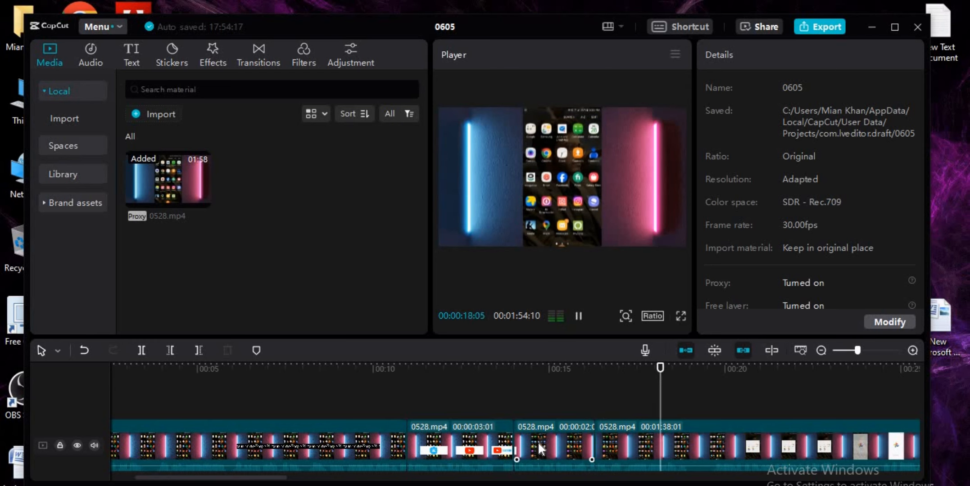
pyautogui.press('space')
pyautogui.hotkey('ctrl', 'b')
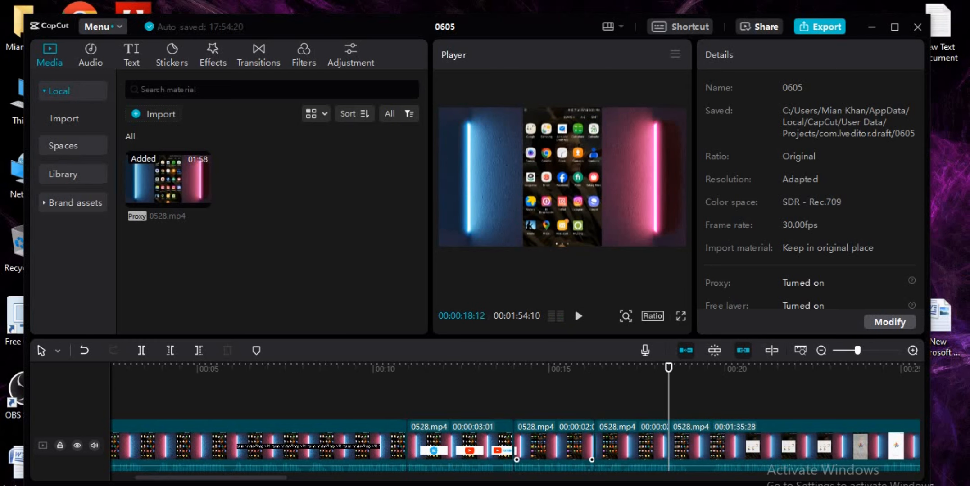
pyautogui.click(635, 440)
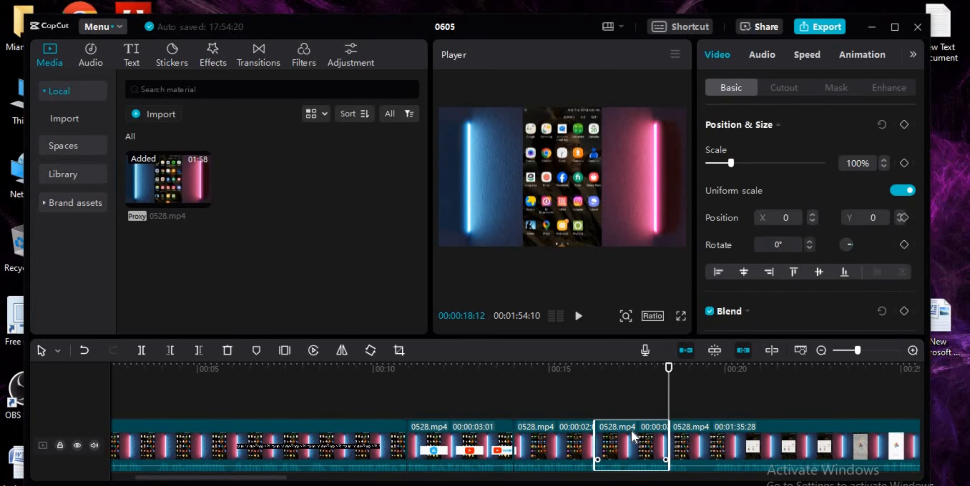
pyautogui.press('Delete')
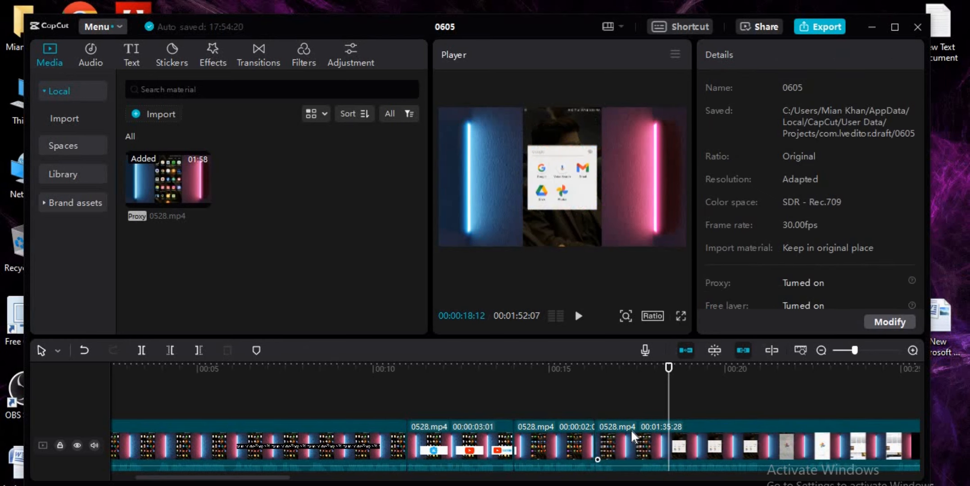